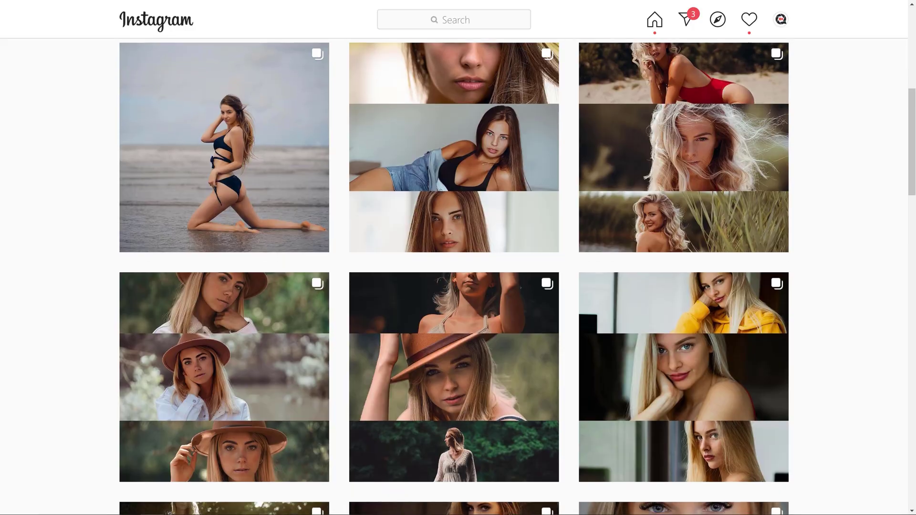
- Open Lumetri Color's Hue Saturation Curves and sample the teeth with the Hue vs Sat eyedropper
scroll(453, 277, down, 2)
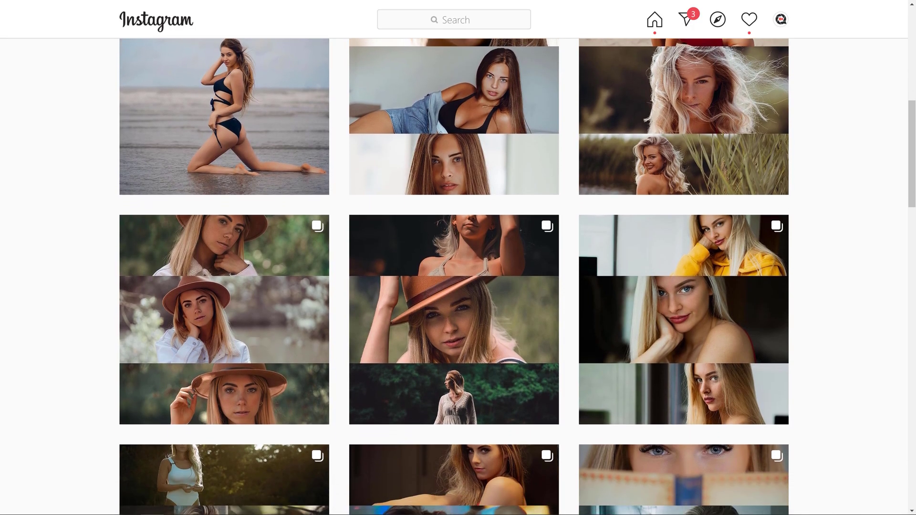
scroll(453, 277, down, 2)
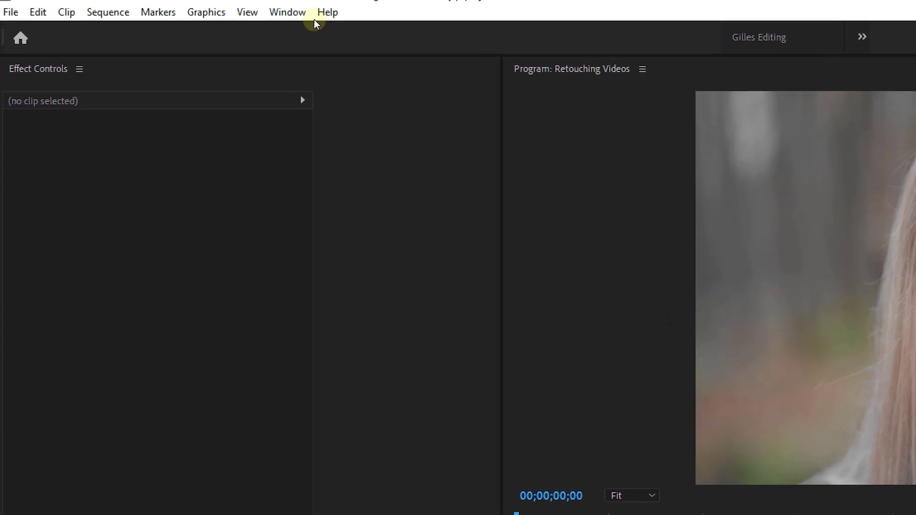
click(171, 6)
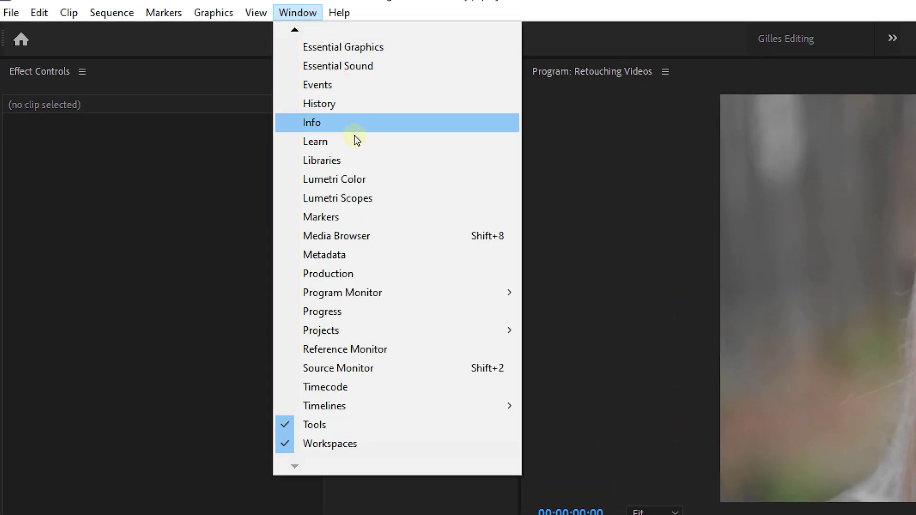
click(364, 180)
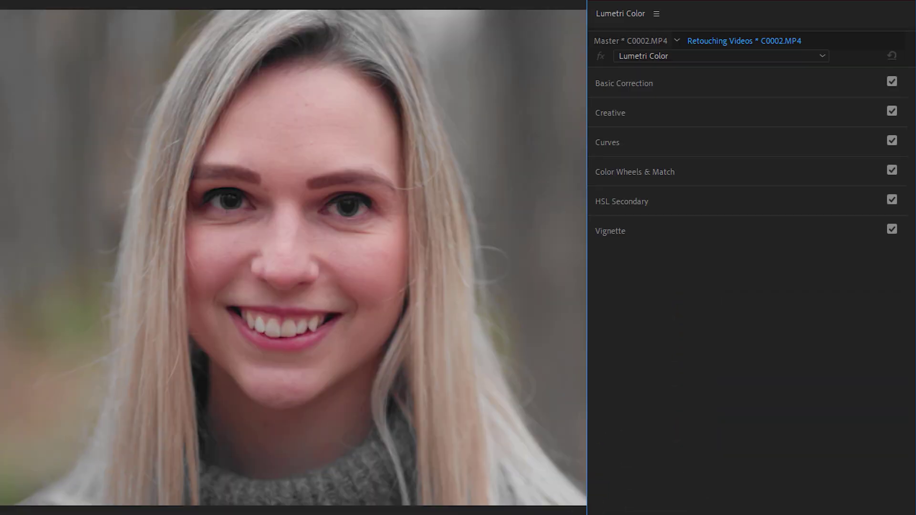
click(639, 140)
scroll(633, 246, down, 5)
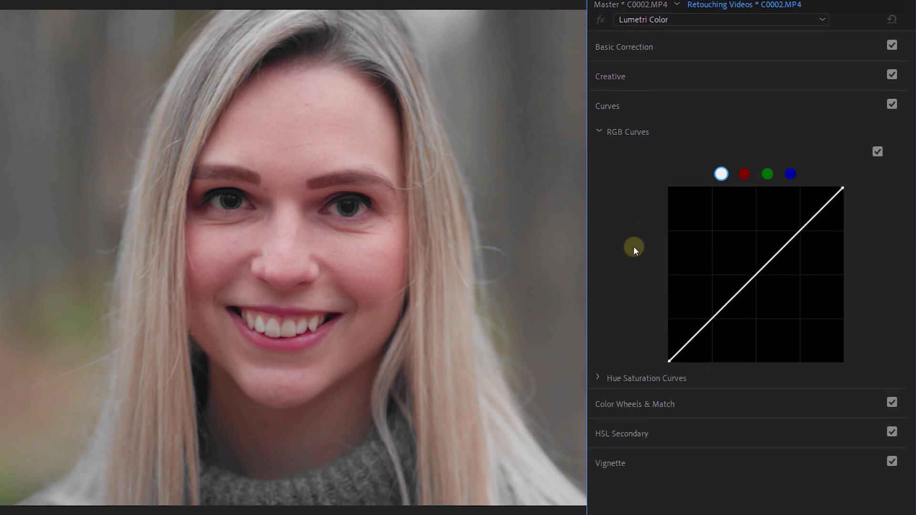
click(599, 262)
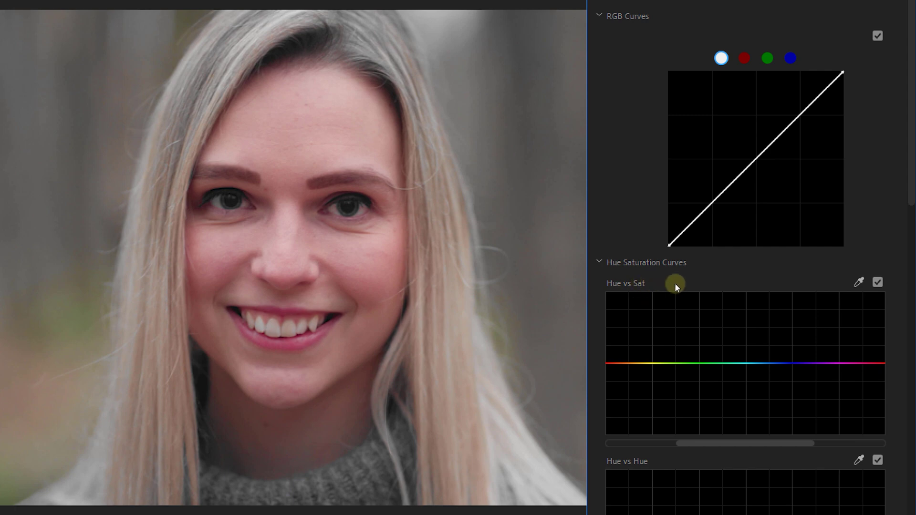
click(857, 282)
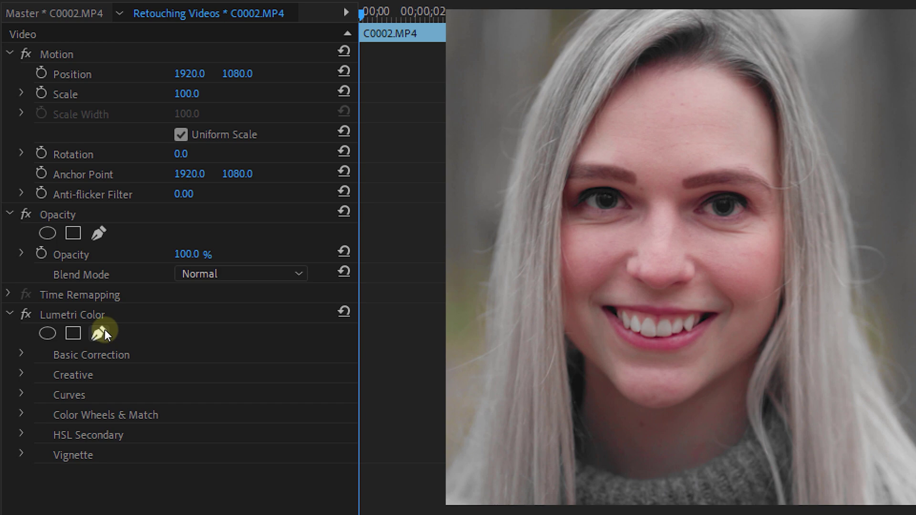
- Draw a freeform mask around the mouth, feather it to 25, and track it forward
click(105, 330)
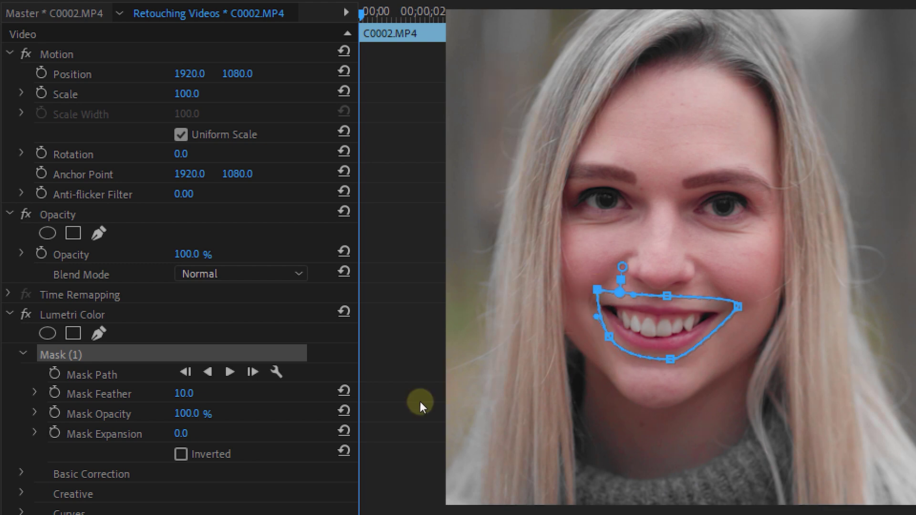
text(25)
key(Return)
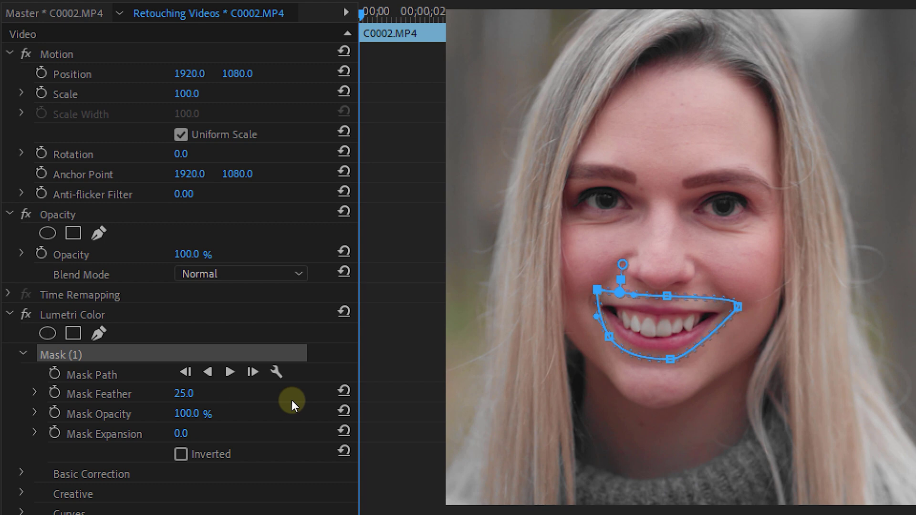
click(237, 370)
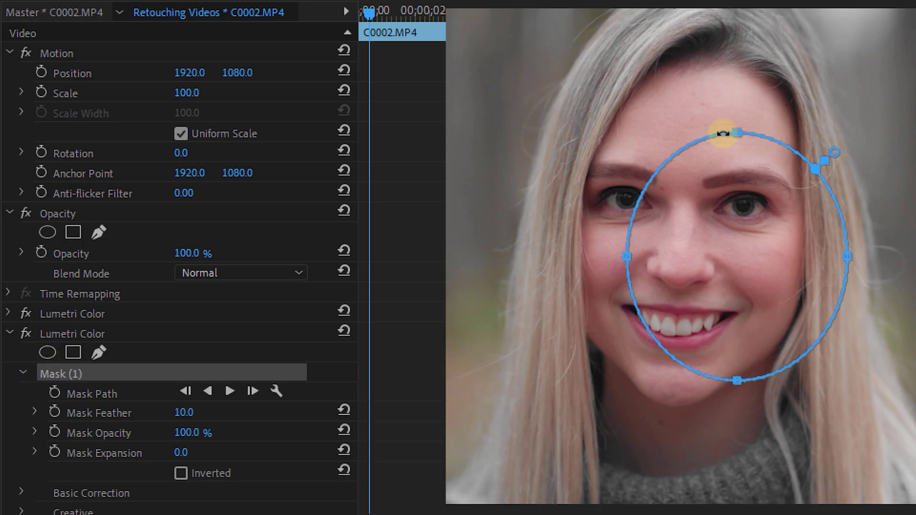
- Fit an ellipse mask around the eye's iris and track it forward through the clip
drag(720, 137, 628, 209)
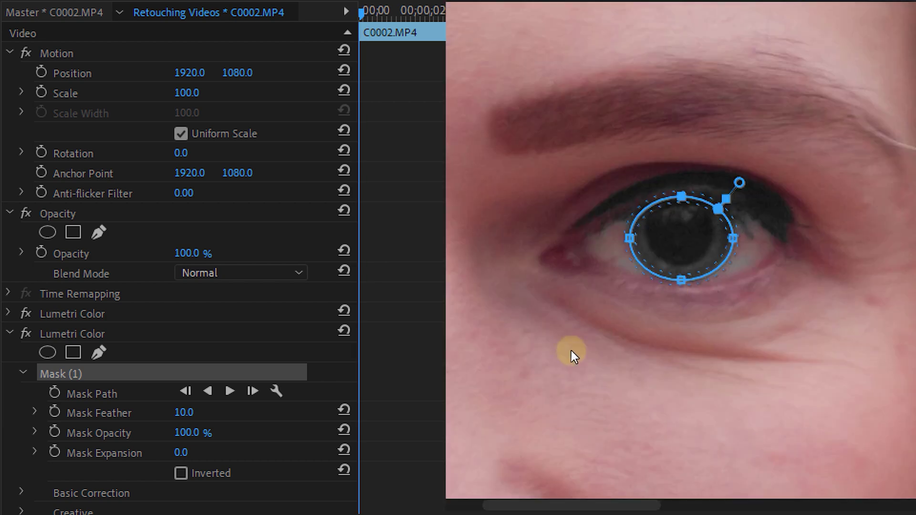
click(229, 391)
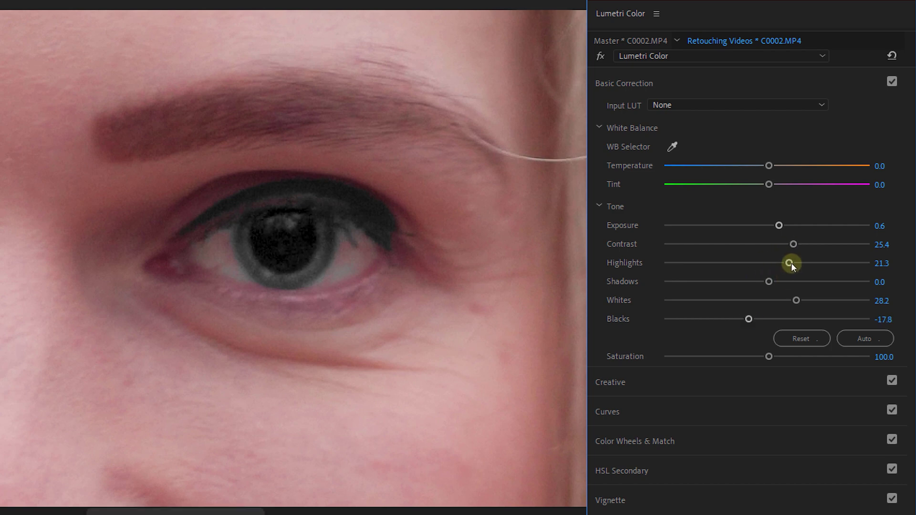
- Raise Highlights, Whites and Contrast on the masked eye and set Creative Sharpen to 28.2
drag(818, 261, 820, 260)
drag(796, 300, 808, 302)
drag(813, 244, 813, 242)
click(787, 377)
drag(767, 370, 796, 371)
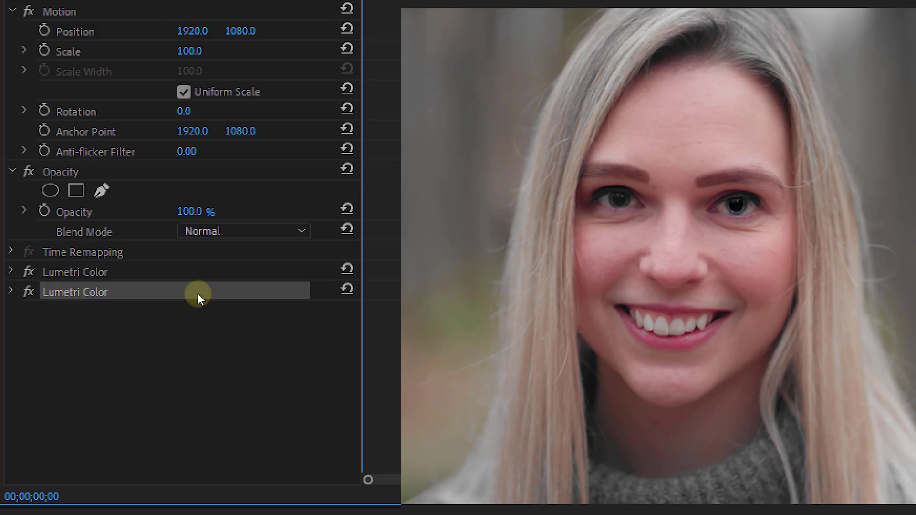
- Copy and paste the eye's Lumetri Color effect, moving the duplicate mask onto the other eye
right_click(198, 294)
click(260, 401)
right_click(245, 372)
click(296, 497)
click(11, 311)
click(67, 351)
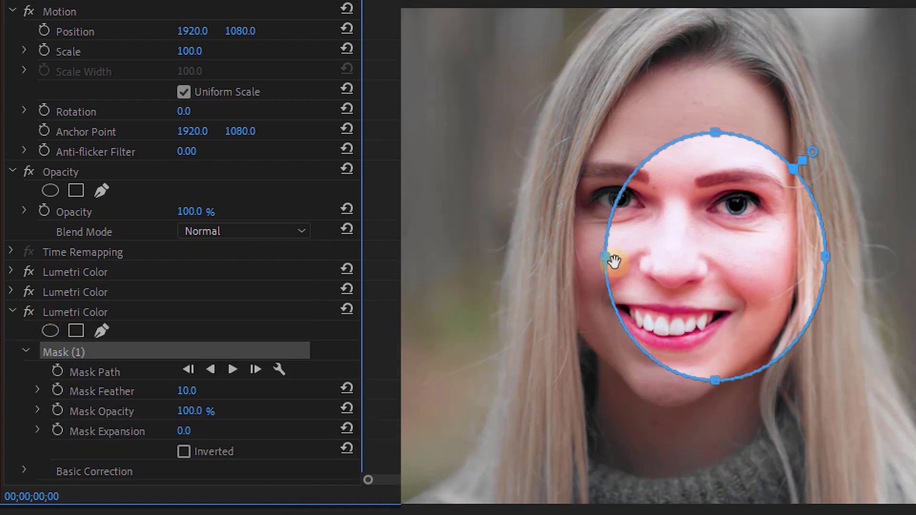
drag(614, 262, 495, 200)
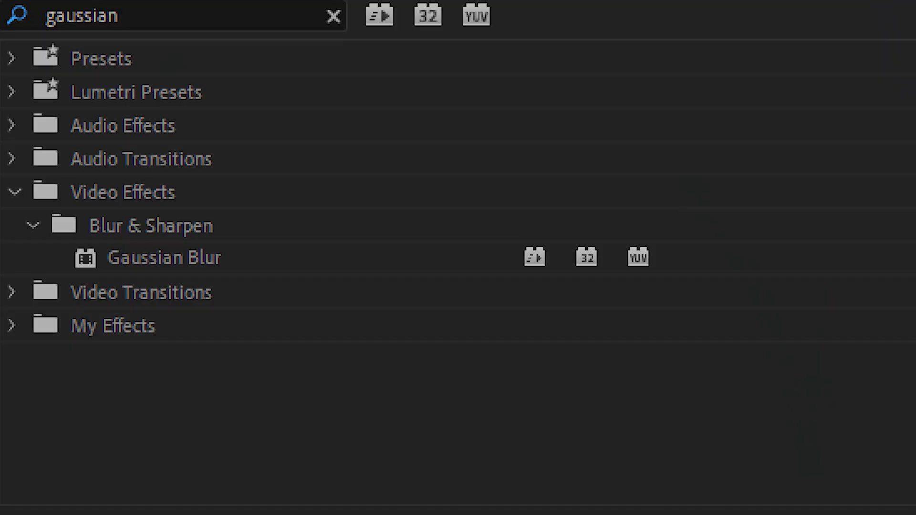
- Apply Gaussian Blur to C0002.MP4 with a flattened ellipse mask over the forehead blemish
drag(154, 254, 276, 303)
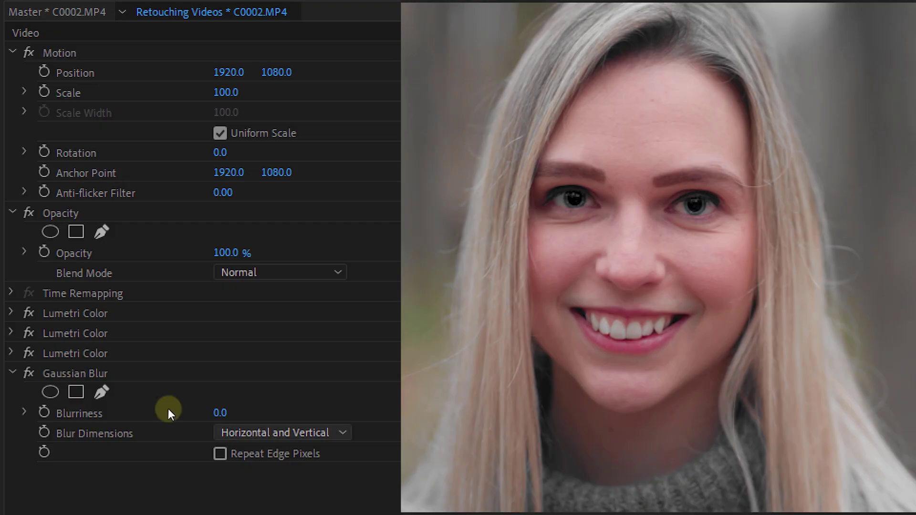
click(50, 392)
drag(674, 136, 652, 196)
drag(650, 304, 653, 111)
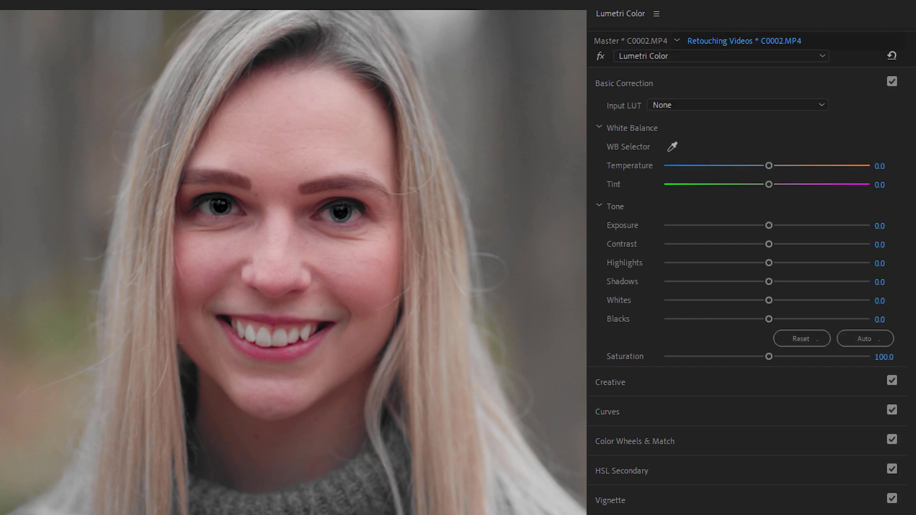
- In HSL Secondary, widen the saturation and luminance key ranges to capture the skin tones
click(671, 467)
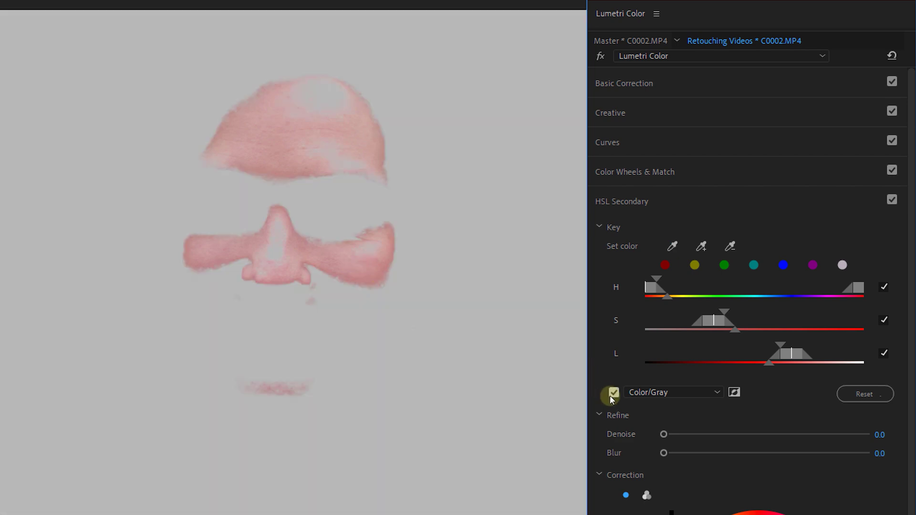
mouse_move(700, 323)
mouse_down()
mouse_move(726, 313)
mouse_move(827, 322)
mouse_up()
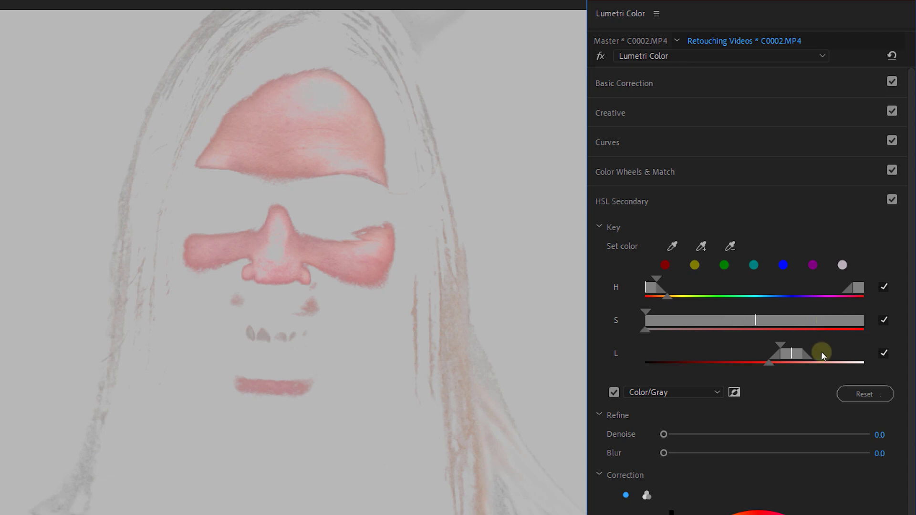
drag(777, 344, 634, 342)
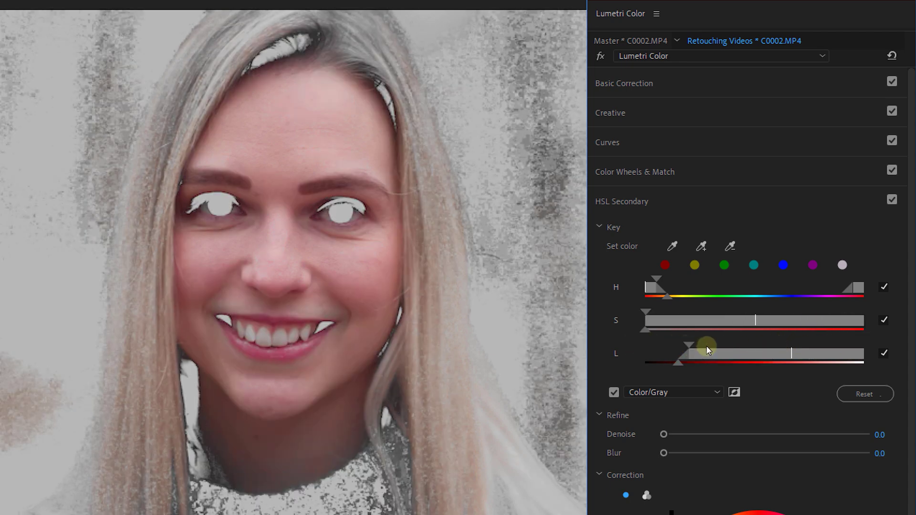
mouse_move(706, 348)
mouse_down()
mouse_move(747, 356)
mouse_move(712, 353)
mouse_up()
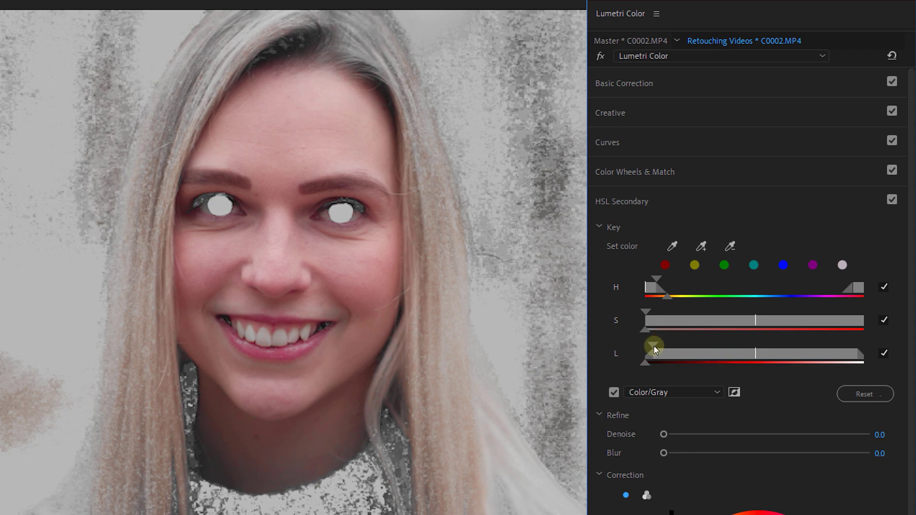
- Refine the skin key with Blur 8 and Sharpen -11.5, then turn off the Color/Gray preview
scroll(642, 345, down, 5)
drag(663, 262, 714, 261)
scroll(636, 256, down, 4)
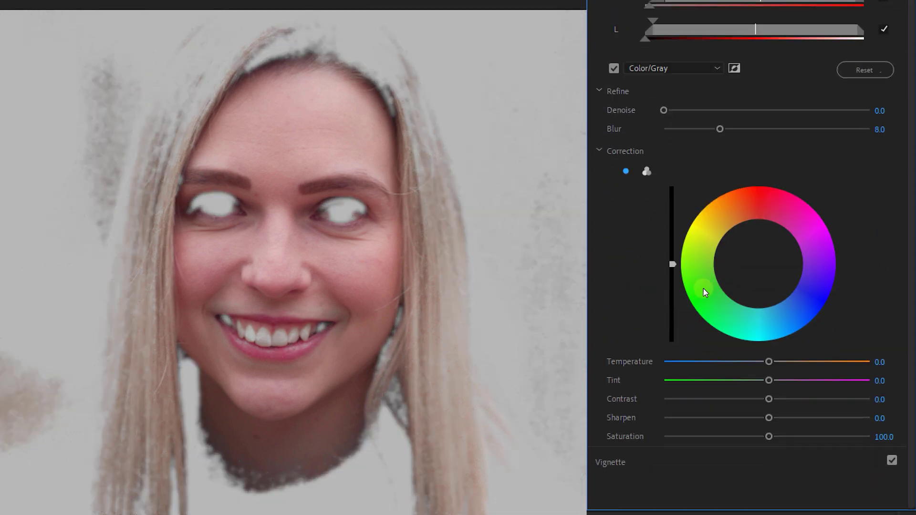
drag(768, 417, 776, 436)
click(614, 69)
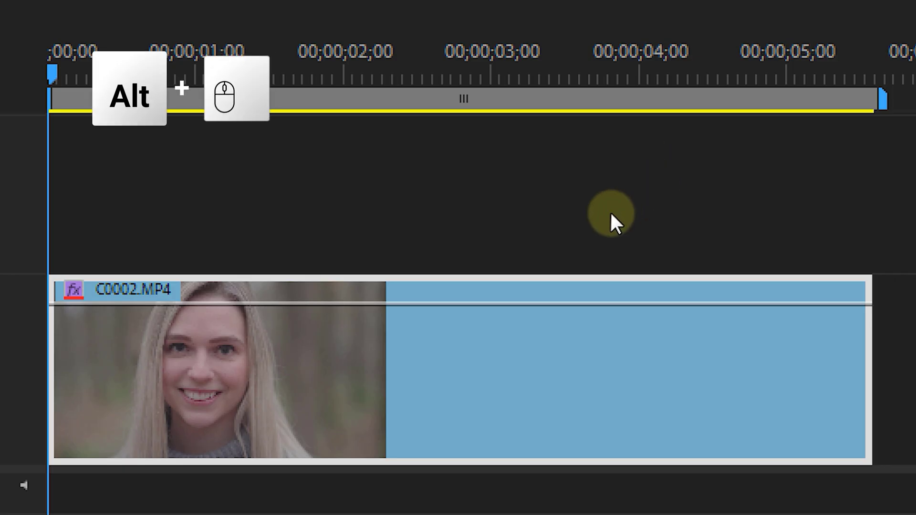
- Duplicate the clip onto V2 and desaturate the copy in Basic Correction
alt+click(406, 383)
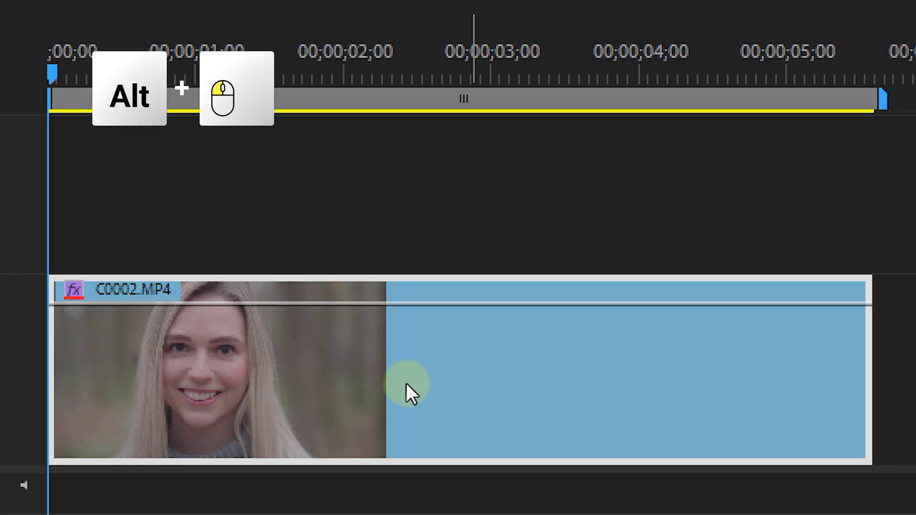
drag(406, 382, 374, 233)
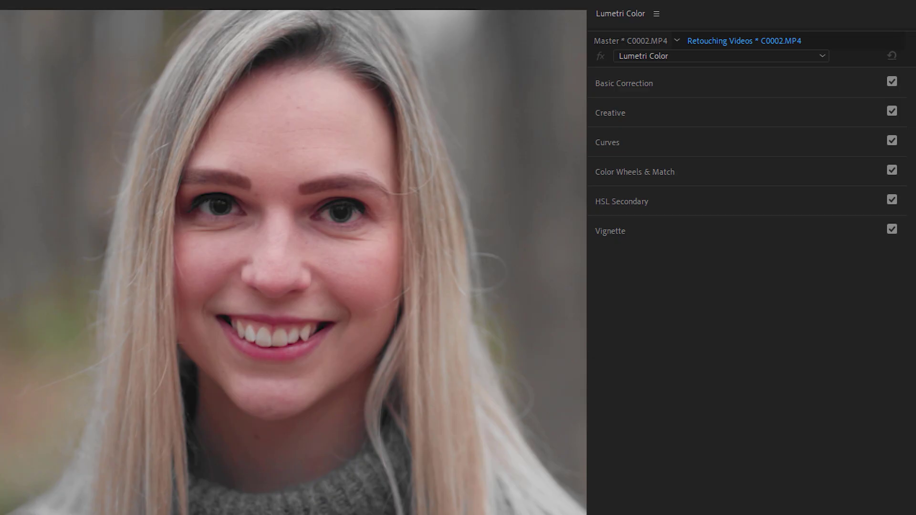
click(672, 85)
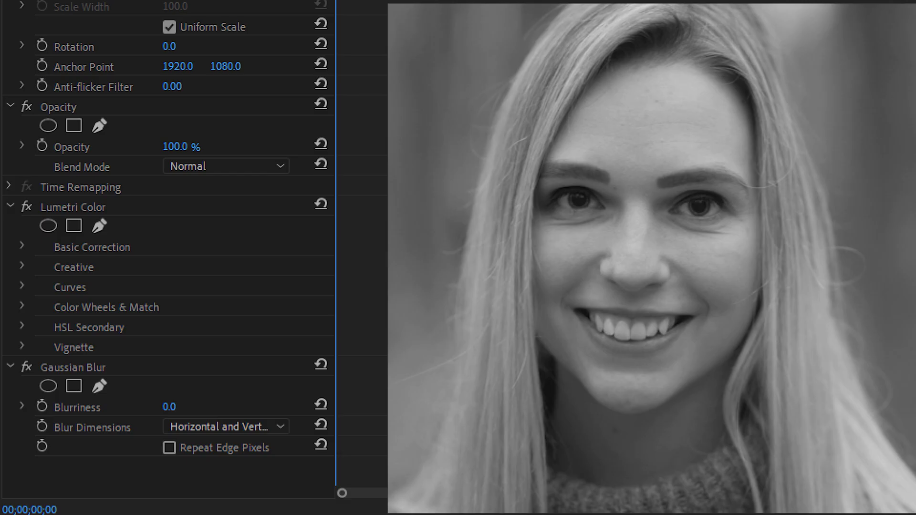
- Set the copy's Gaussian Blur blurriness to 25 and its blend mode to Soft Light
click(186, 407)
text(25)
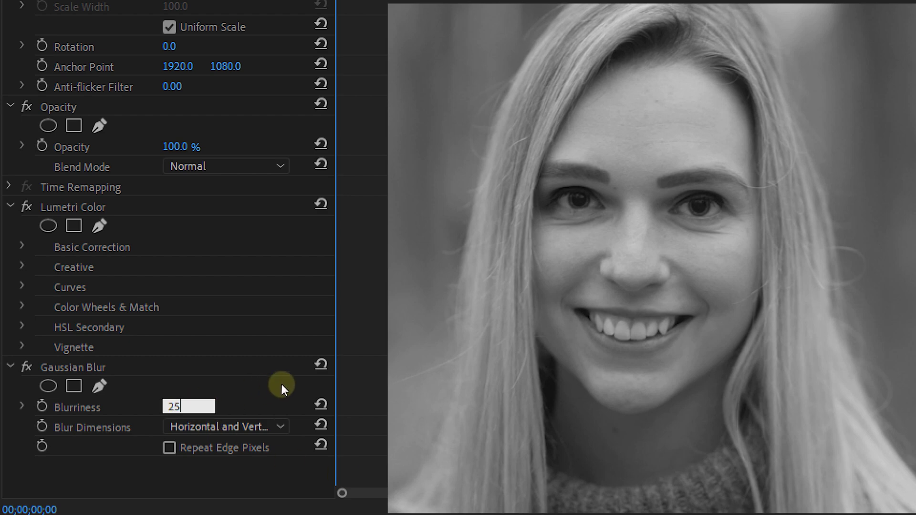
key(Return)
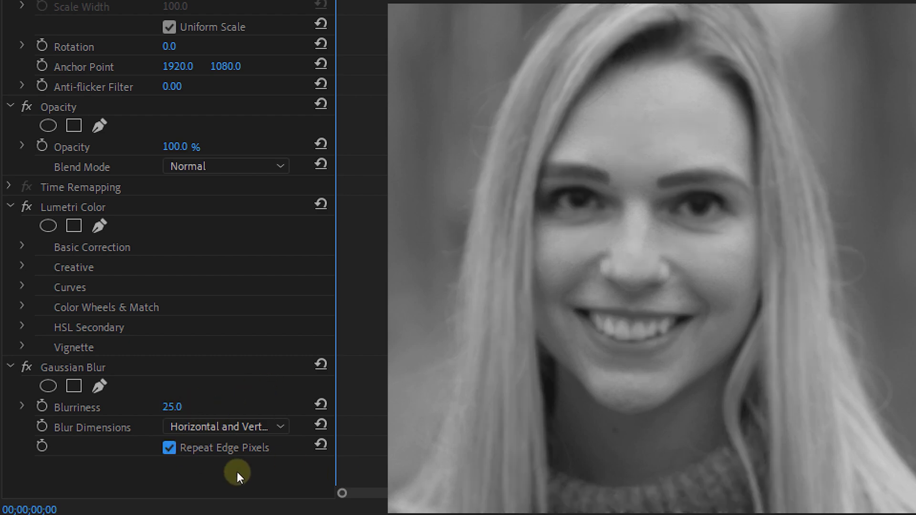
click(265, 166)
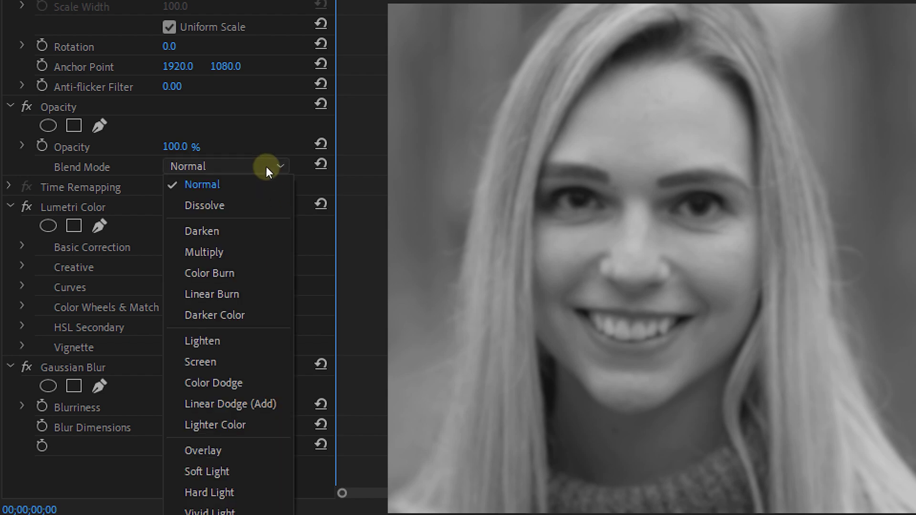
click(252, 470)
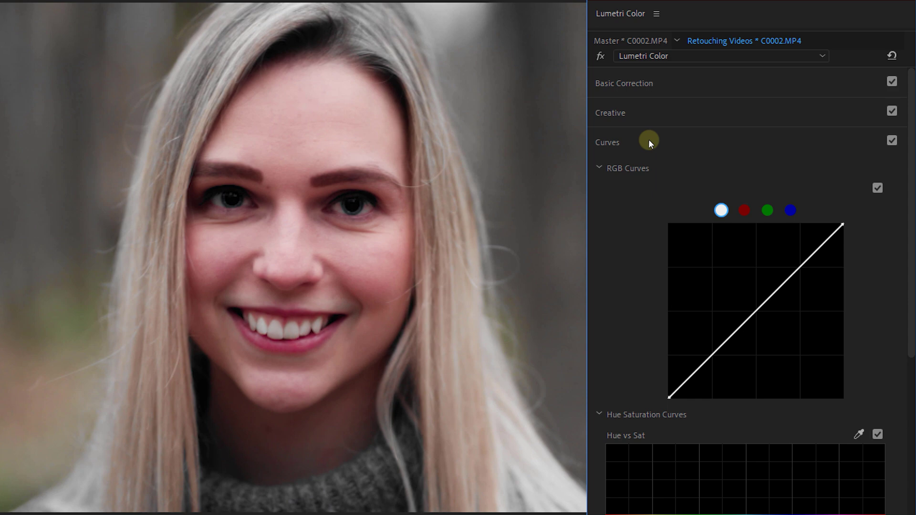
- Add lower and upper midtone points to the RGB curve and lower its top endpoint slightly
click(715, 354)
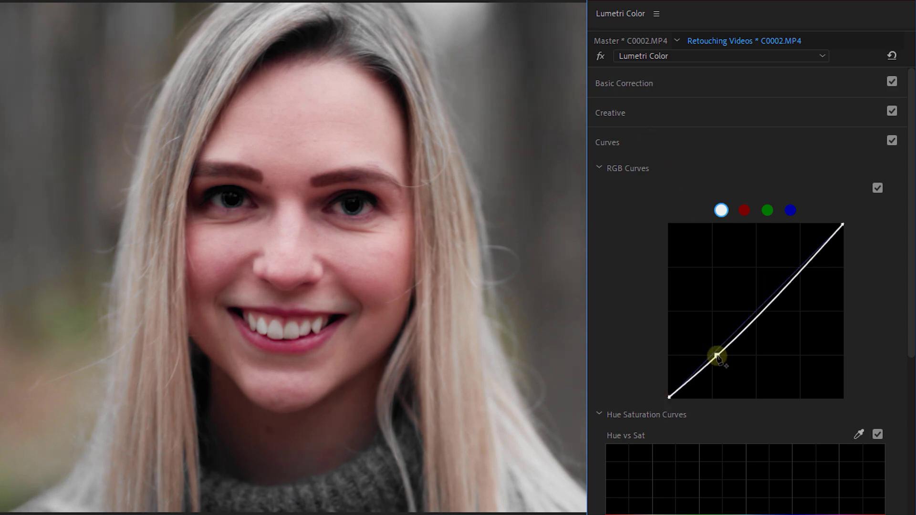
drag(843, 224, 843, 230)
click(798, 273)
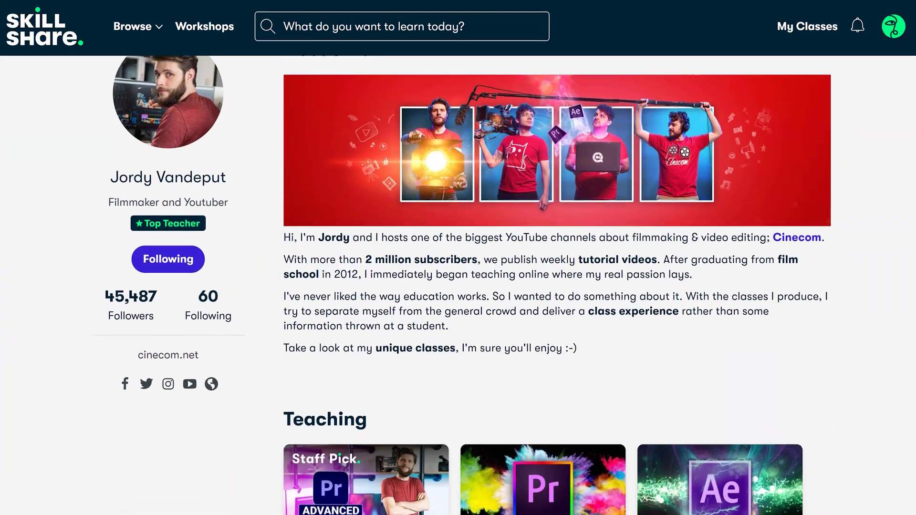
- Scroll the Cinecom Skillshare profile down to its list of classes
scroll(462, 286, down, 2)
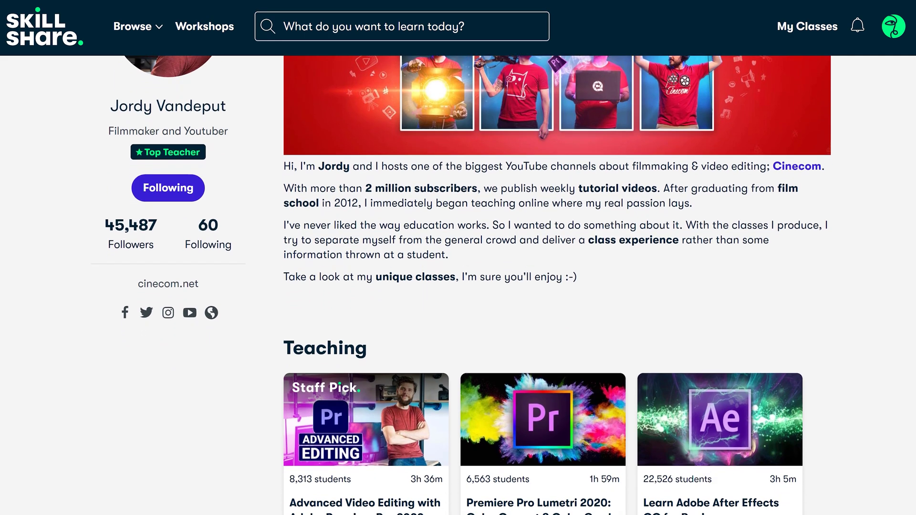
scroll(462, 286, down, 1)
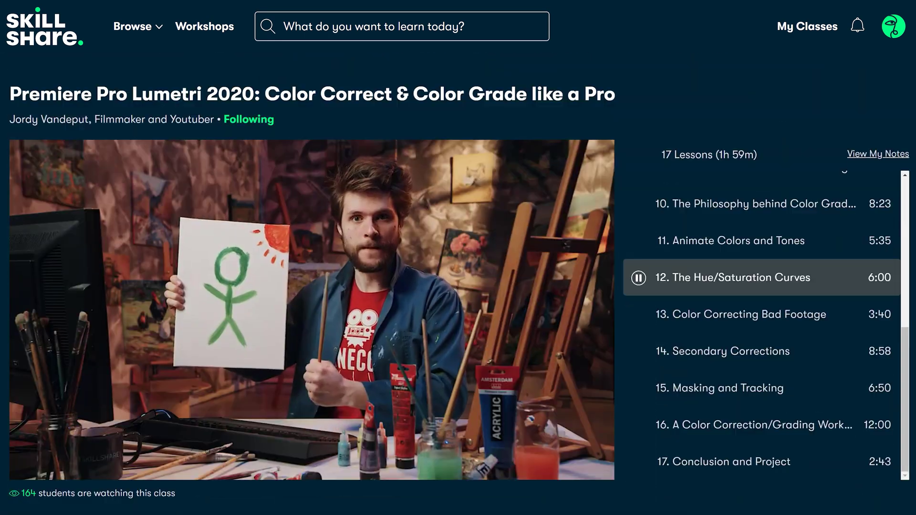